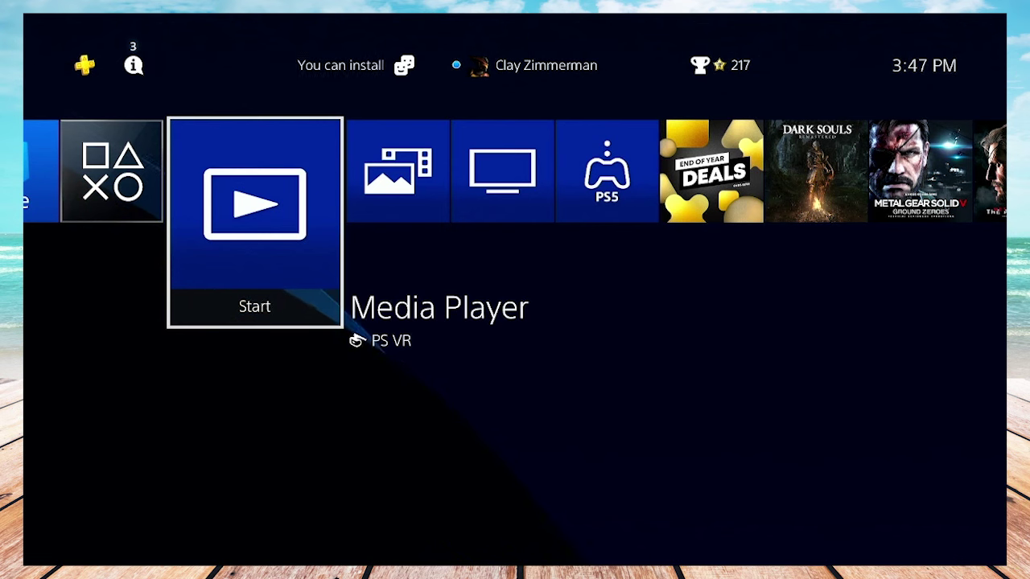
{"action": "key", "text": "Right"}
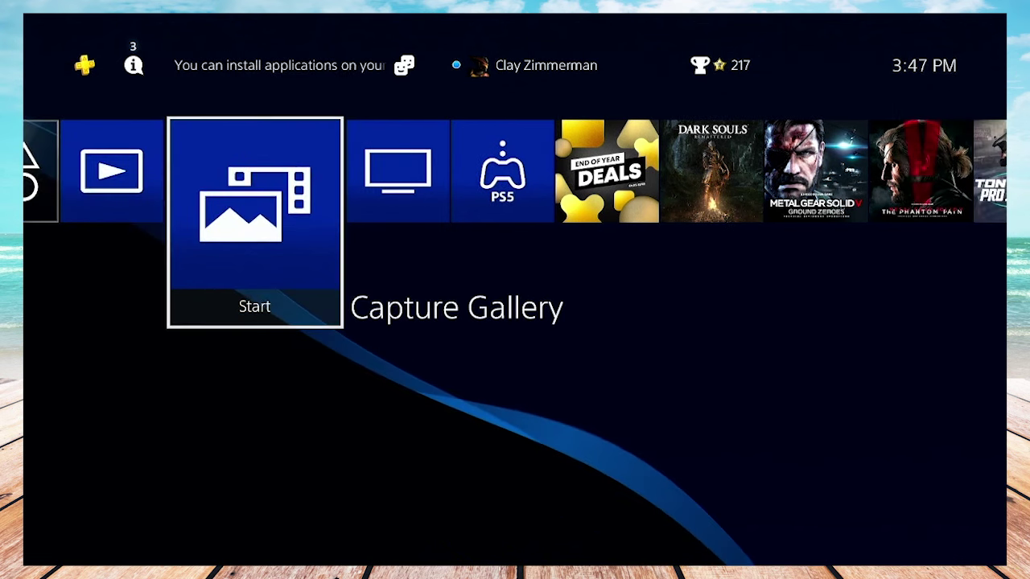
{"action": "key", "text": "Left"}
{"action": "key", "text": "Right"}
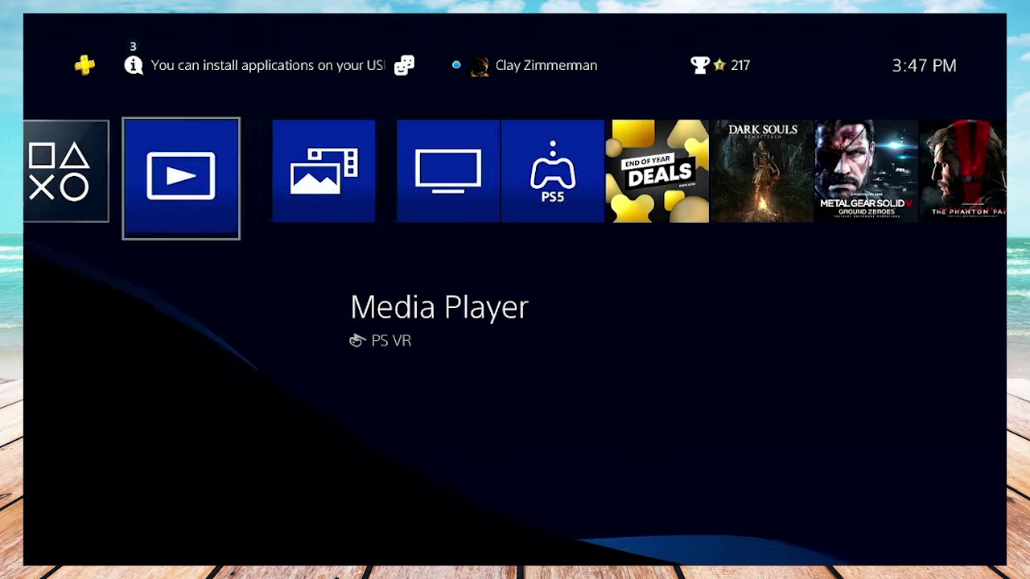
{"action": "key", "text": "Left"}
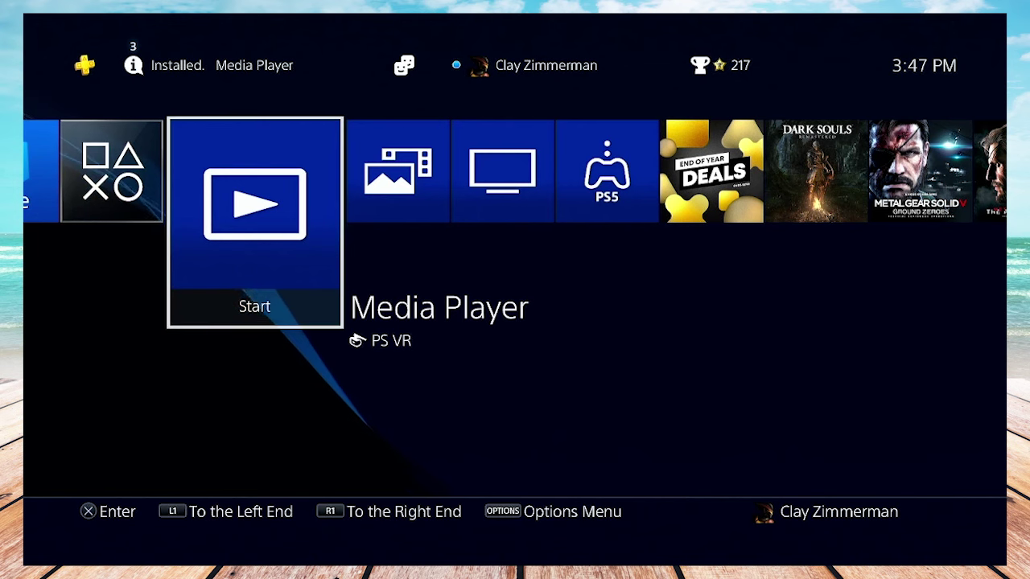
Open the Library and show only the Applications installed on this PS4.
{"action": "key", "text": "End"}
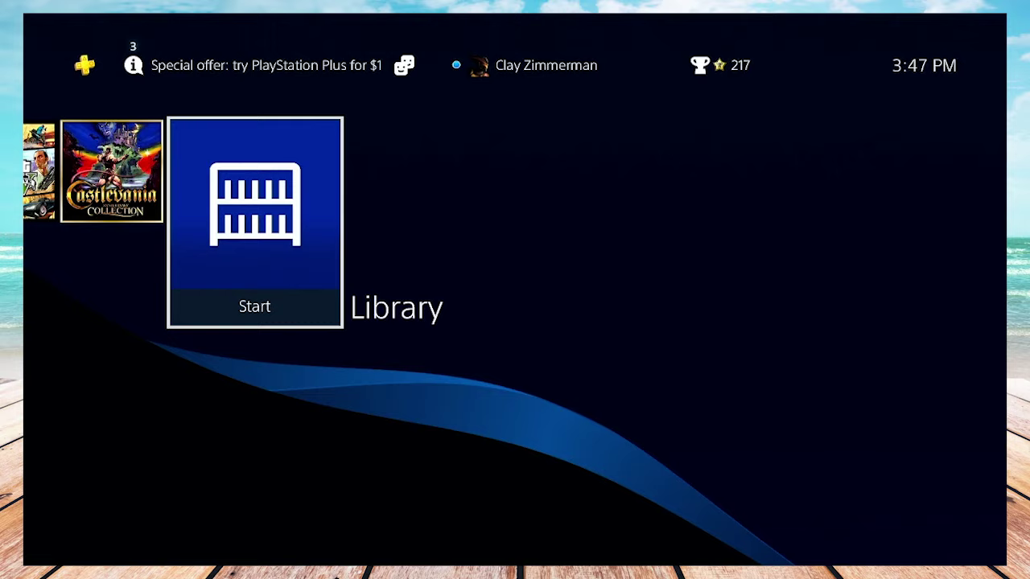
{"action": "key", "text": "Return"}
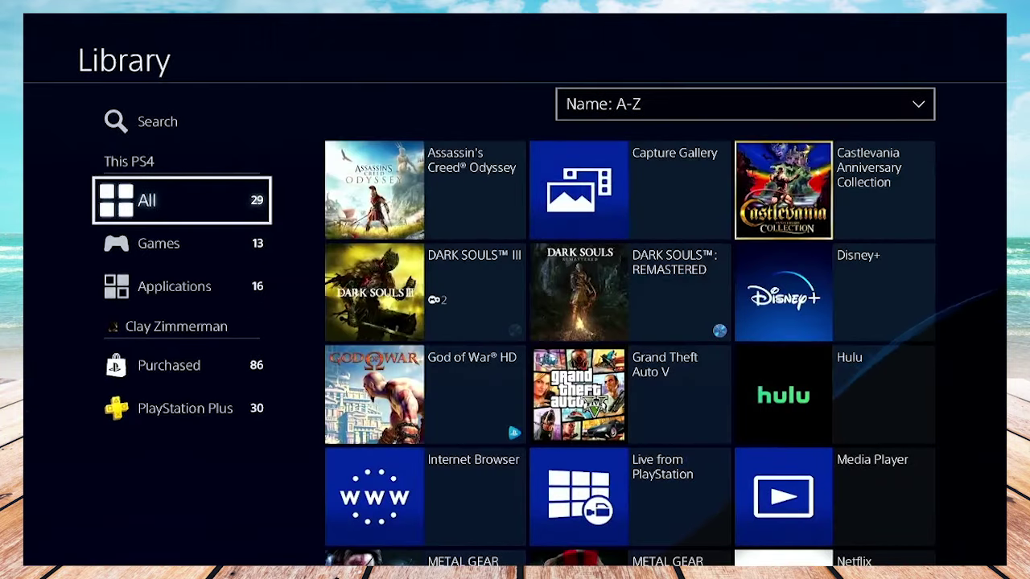
{"action": "key", "text": "Down"}
{"action": "key", "text": "Down"}
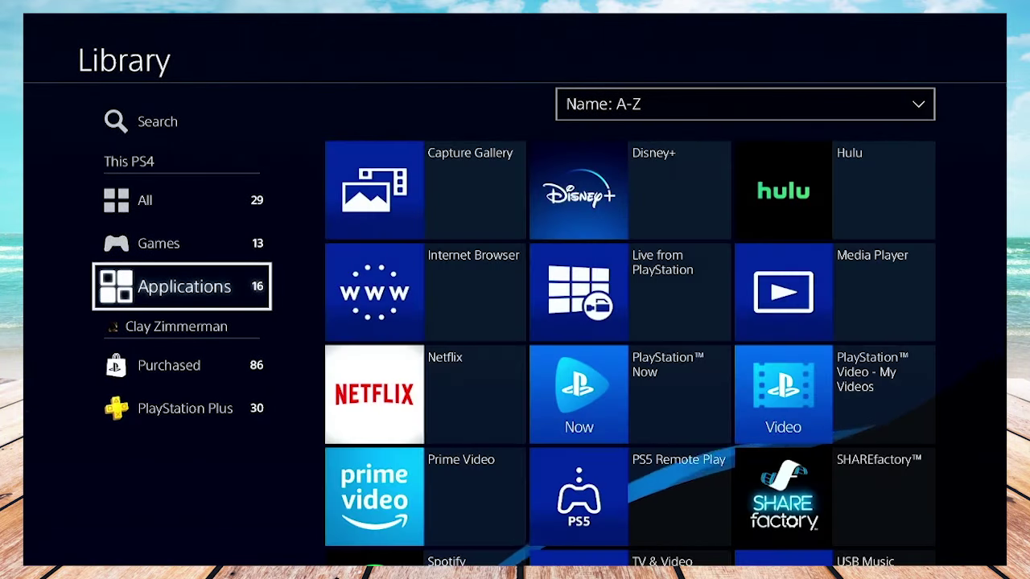
Look through the installed application tiles to locate Media Player.
{"action": "key", "text": "Right"}
{"action": "key", "text": "Right"}
{"action": "key", "text": "Right"}
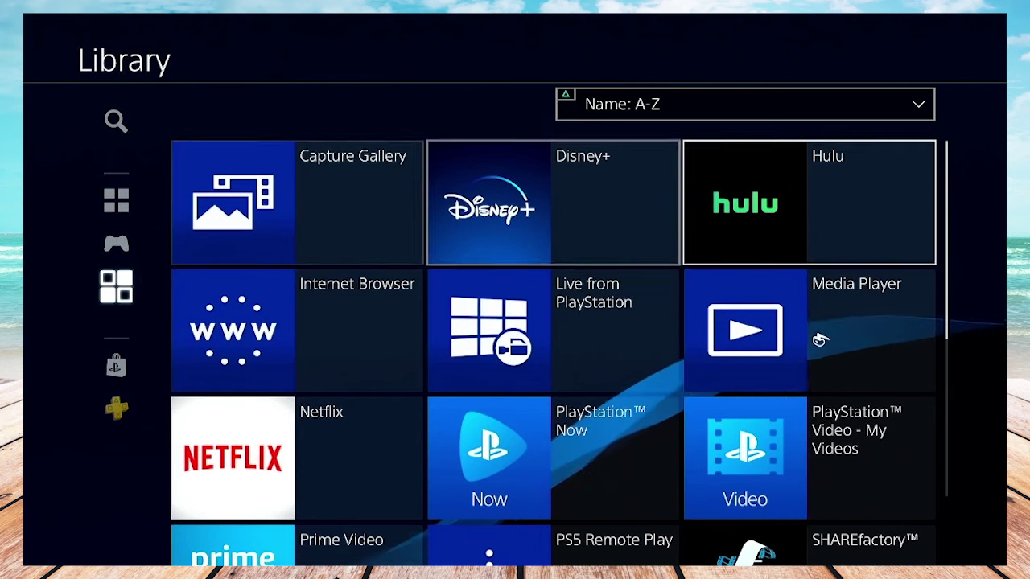
{"action": "key", "text": "Down"}
{"action": "key", "text": "Up"}
{"action": "key", "text": "Left"}
{"action": "key", "text": "Left"}
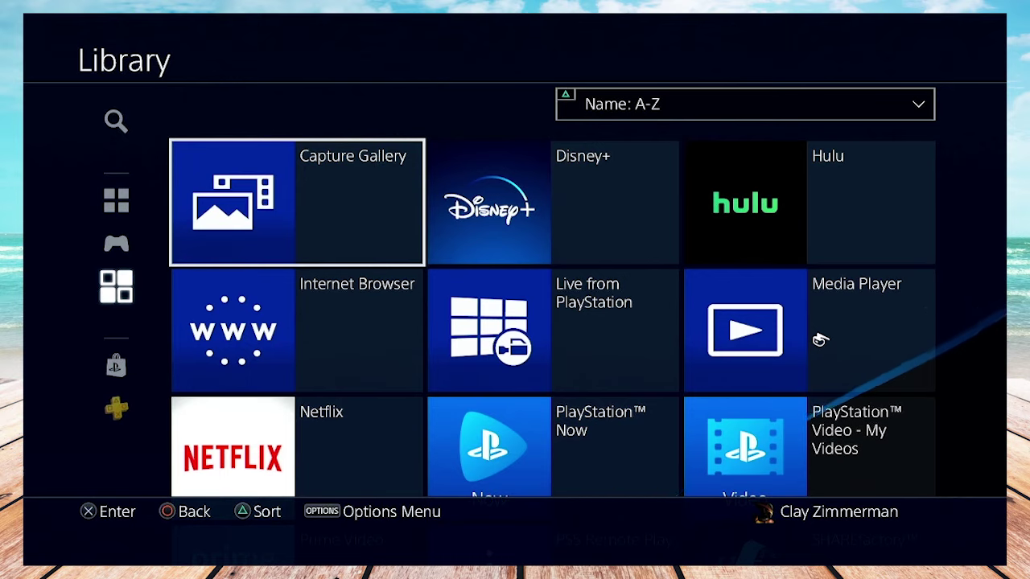
{"action": "key", "text": "Right"}
{"action": "key", "text": "Right"}
{"action": "key", "text": "Left"}
{"action": "key", "text": "Left"}
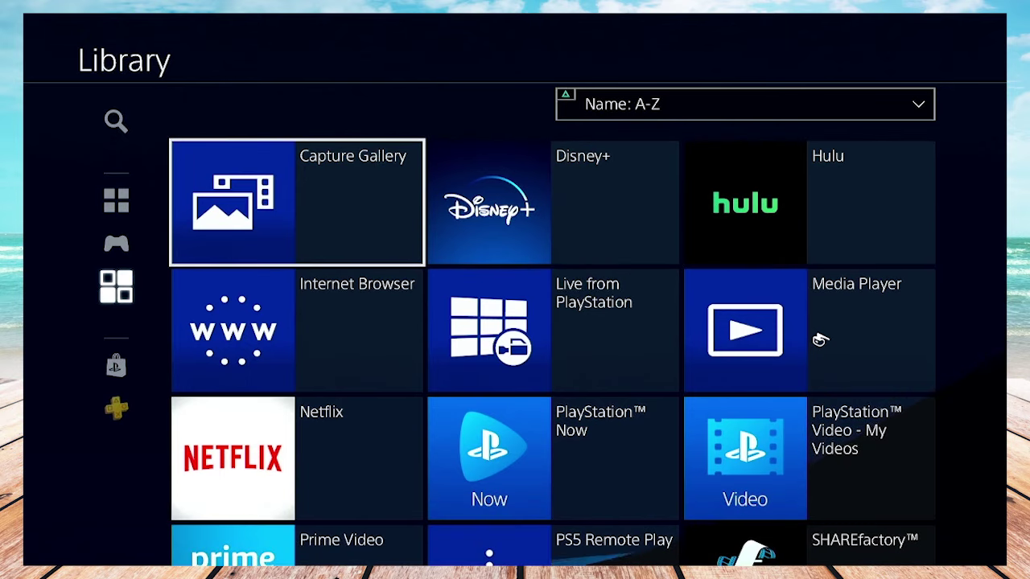
Leave the Library for the home screen and start Media Player.
{"action": "key", "text": "Left"}
{"action": "key", "text": "Escape"}
{"action": "key", "text": "Right"}
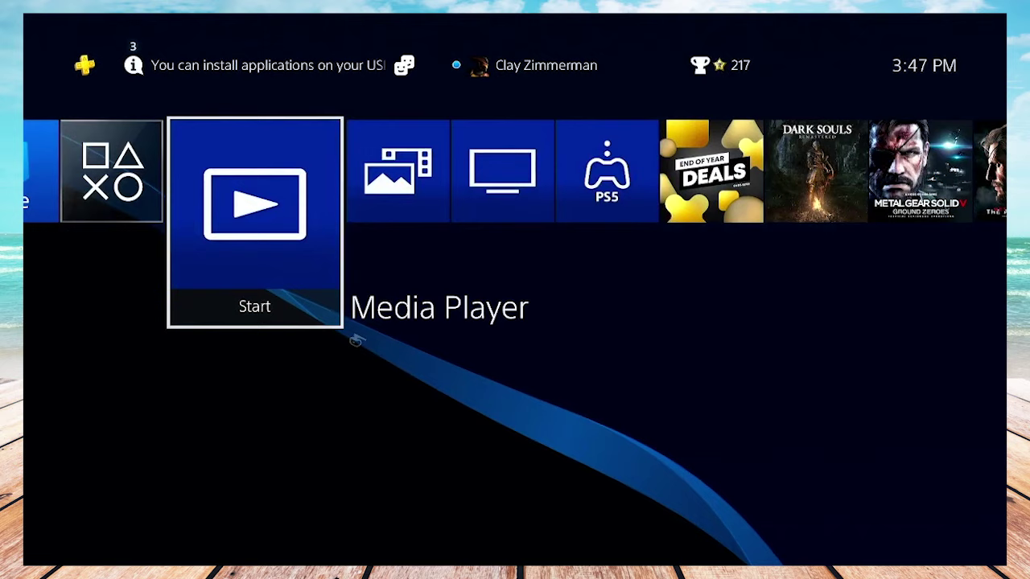
{"action": "key", "text": "Return"}
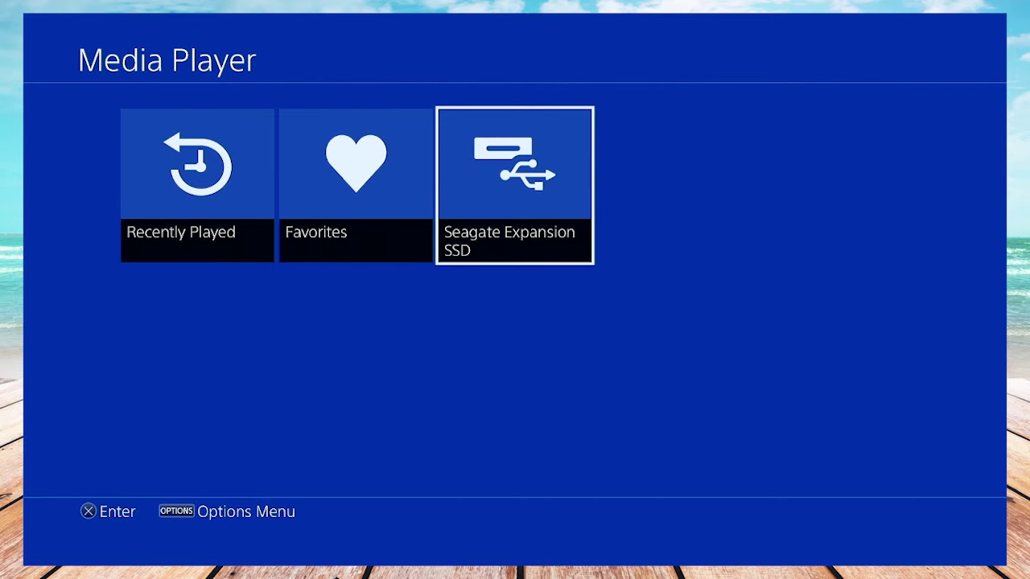
Open the Seagate Expansion SSD as the Media Player source.
{"action": "key", "text": "Left"}
{"action": "key", "text": "Left"}
{"action": "key", "text": "Right"}
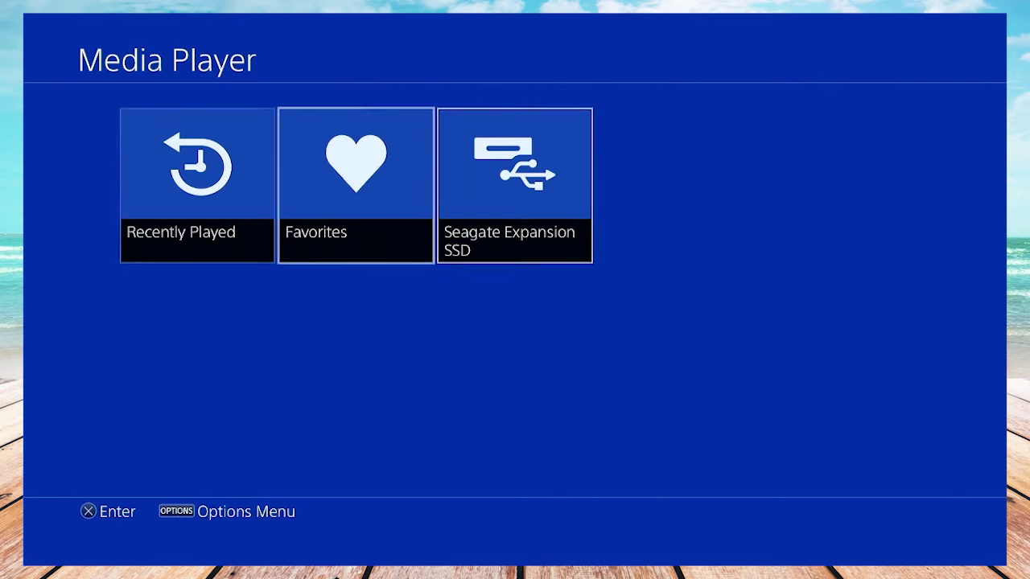
{"action": "key", "text": "Left"}
{"action": "key", "text": "Right"}
{"action": "key", "text": "Right"}
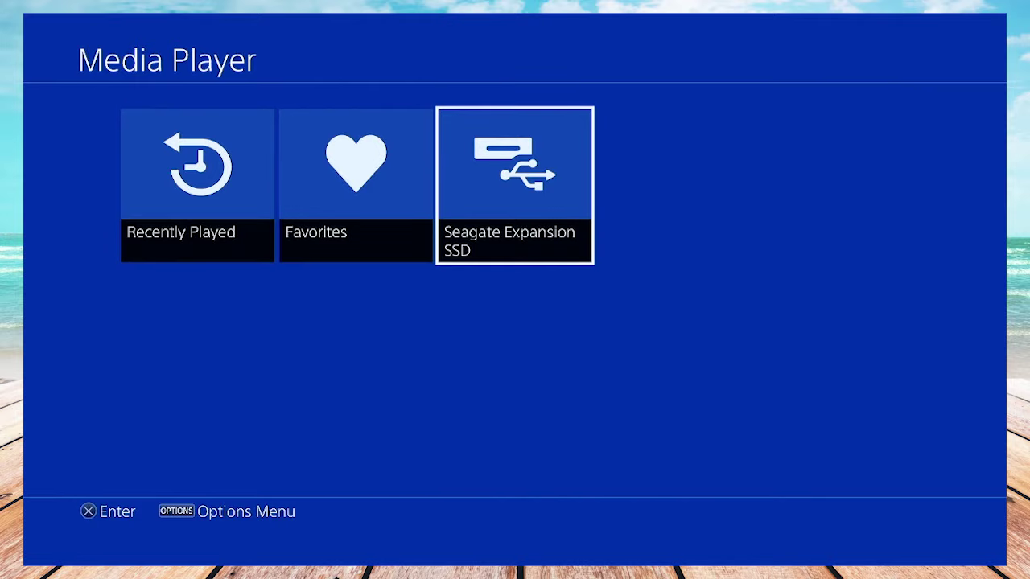
{"action": "key", "text": "Return"}
Find and open the Images folder on the Seagate Expansion SSD.
{"action": "key", "text": "Down"}
{"action": "key", "text": "Down"}
{"action": "key", "text": "Down"}
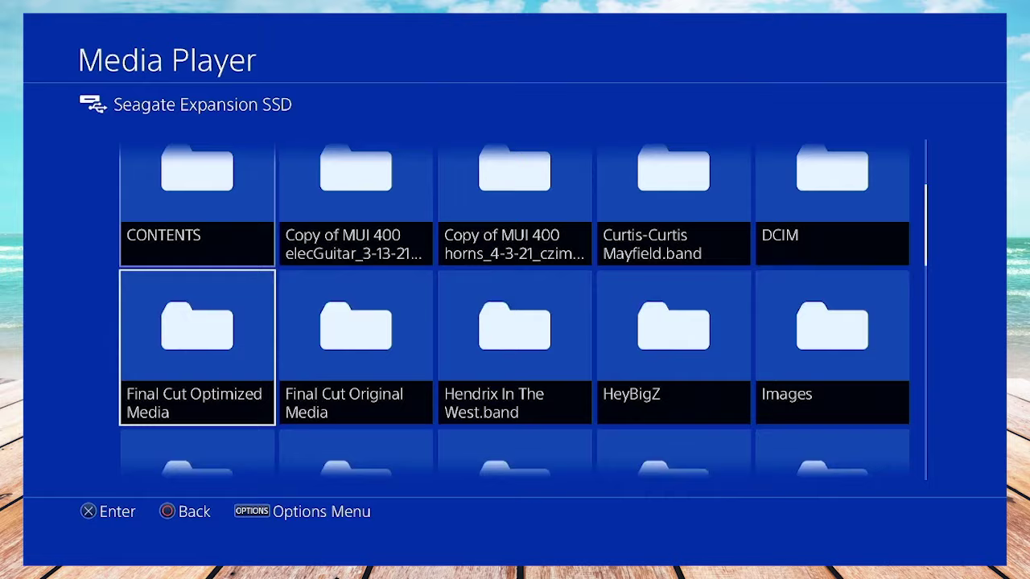
{"action": "key", "text": "Up"}
{"action": "key", "text": "Right"}
{"action": "key", "text": "Right"}
{"action": "key", "text": "Right"}
{"action": "key", "text": "Right"}
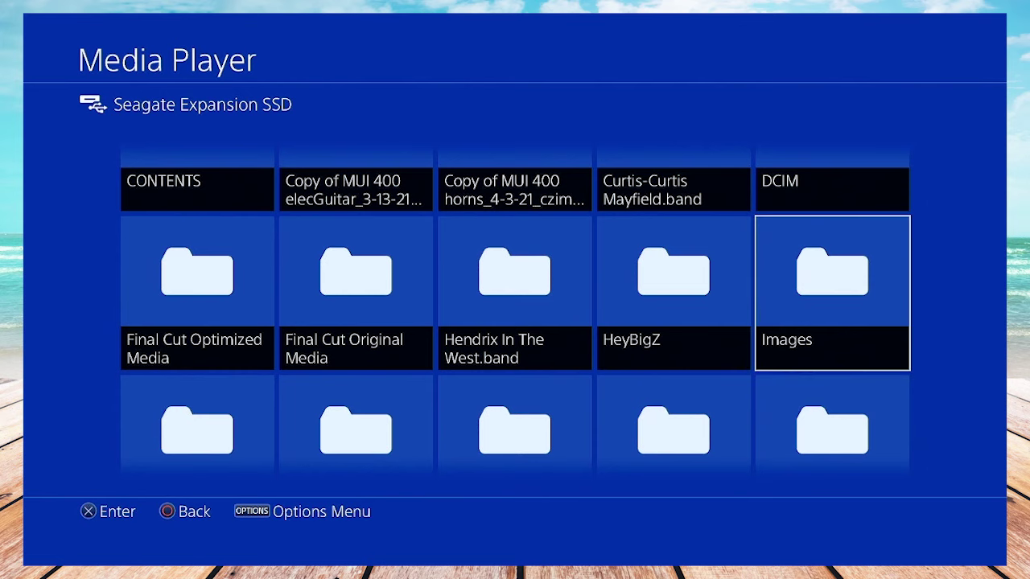
{"action": "key", "text": "Return"}
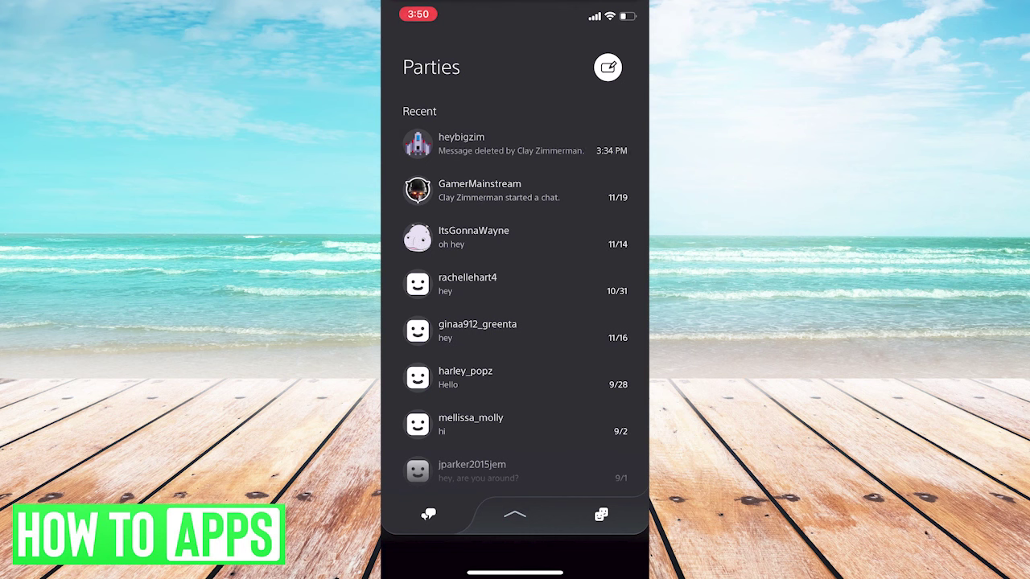
Switch to the PlayStation App on the phone and send the cartoon picture of Squidward to the most recent chat.
{"action": "left_click", "coordinate": [491, 143]}
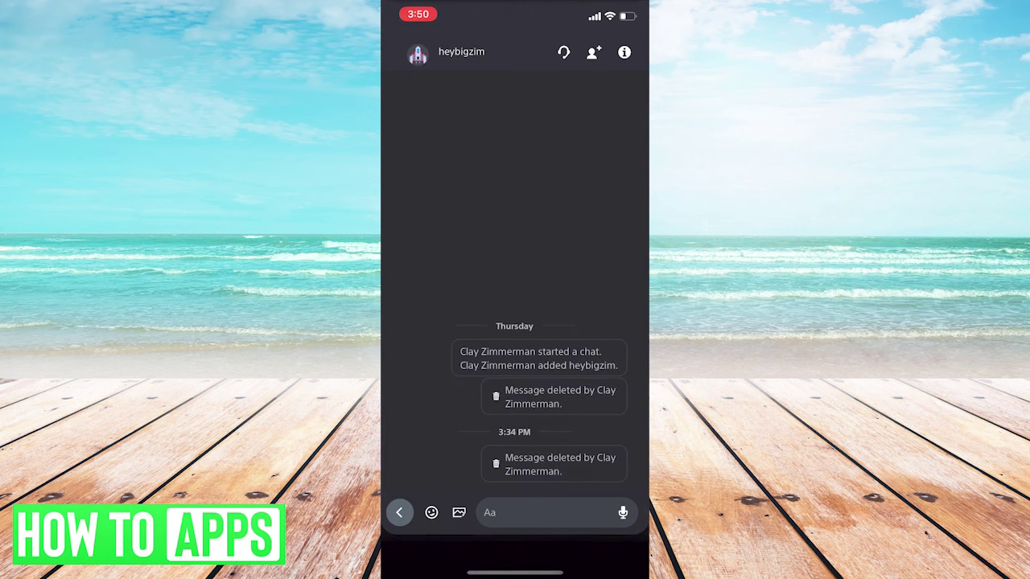
{"action": "left_click", "coordinate": [458, 513]}
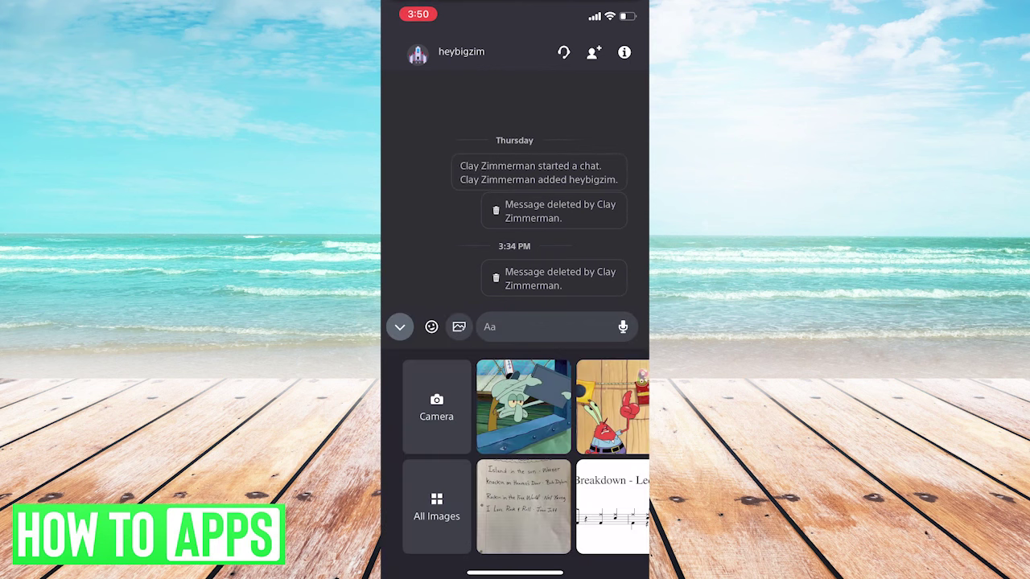
{"action": "left_click", "coordinate": [523, 407]}
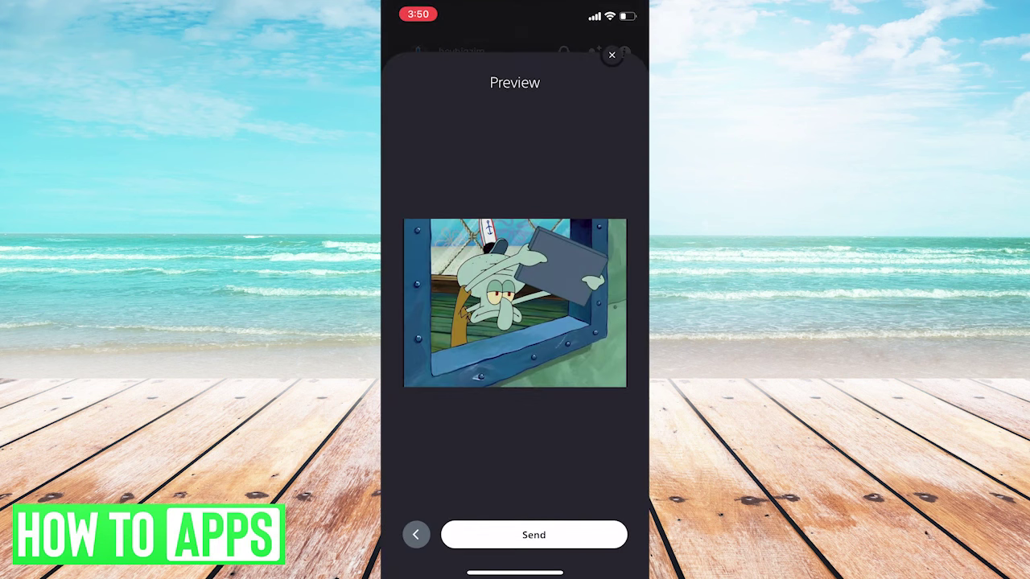
{"action": "left_click", "coordinate": [533, 535]}
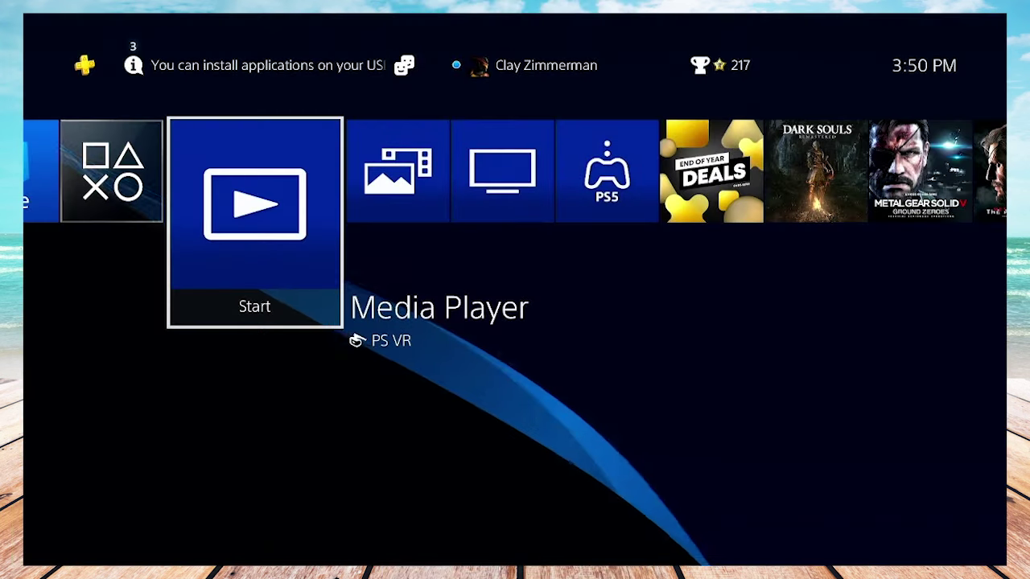
Switch back to the PS4 and open Messages from the home screen.
{"action": "key", "text": "Right"}
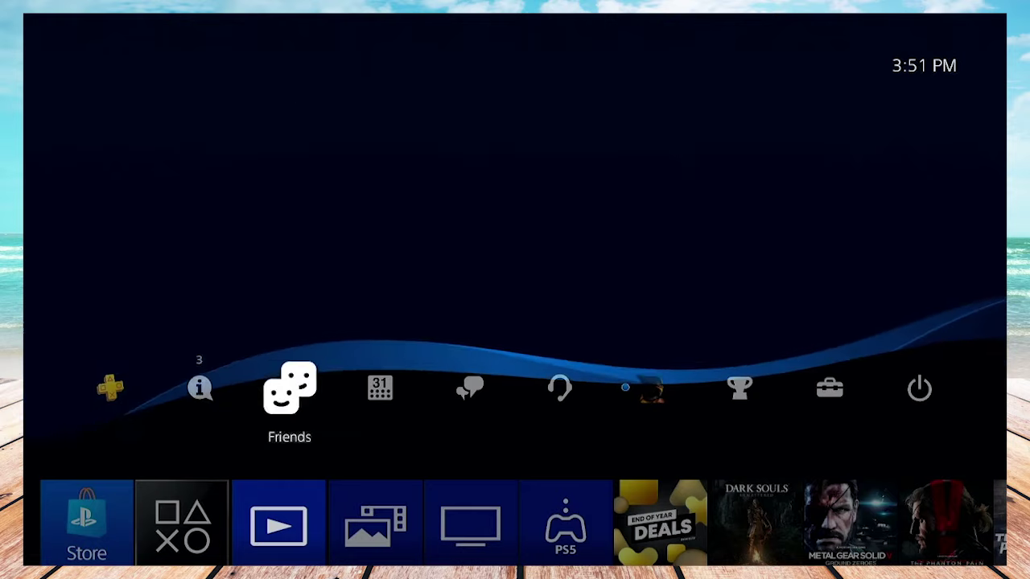
{"action": "key", "text": "Right"}
{"action": "key", "text": "Return"}
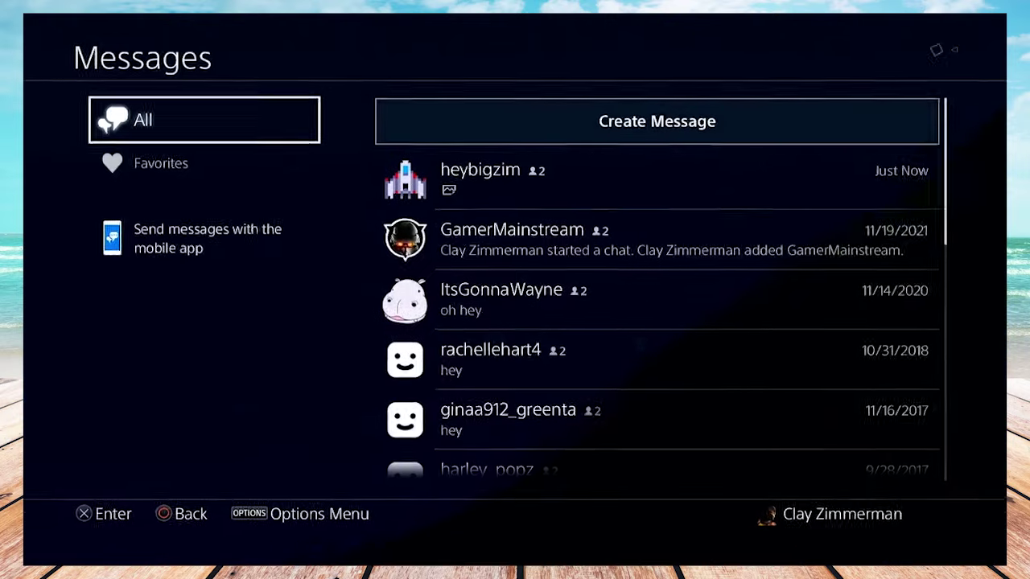
View the picture from the newest conversation in full screen and save a screenshot of it.
{"action": "key", "text": "Right"}
{"action": "key", "text": "Return"}
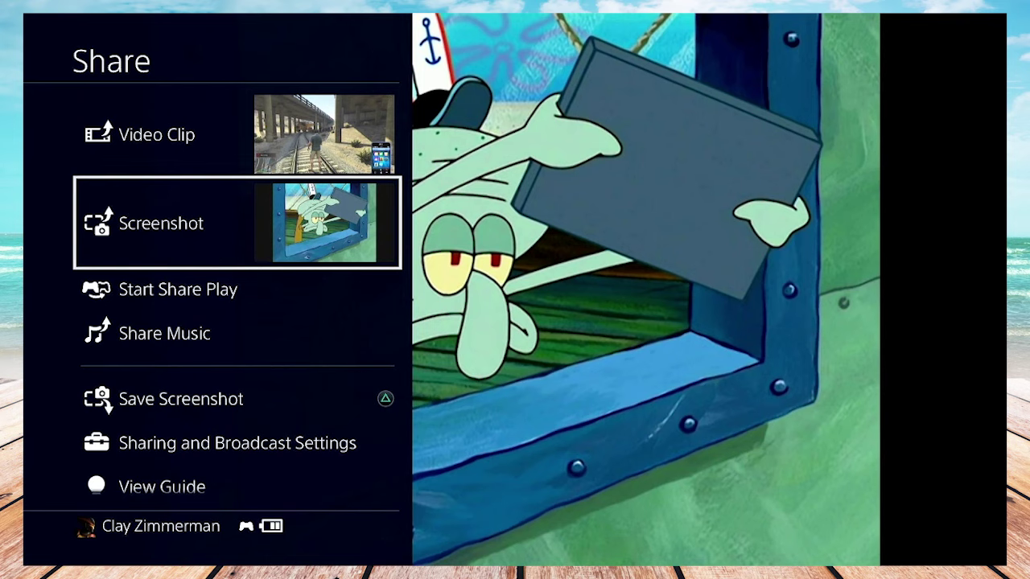
{"action": "key", "text": "Return"}
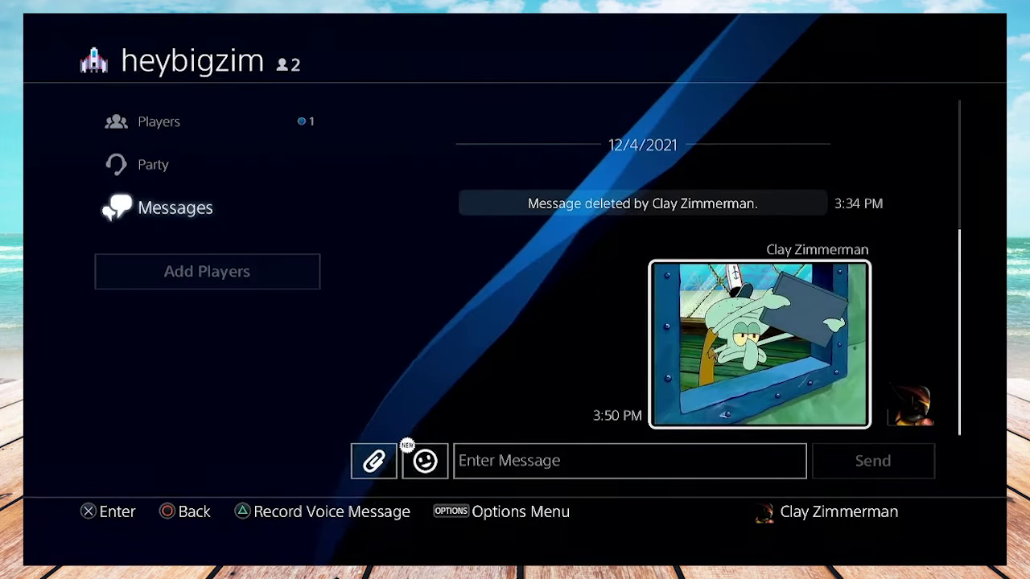
Return to the home screen and open the All folder in Capture Gallery.
{"action": "key", "text": "super"}
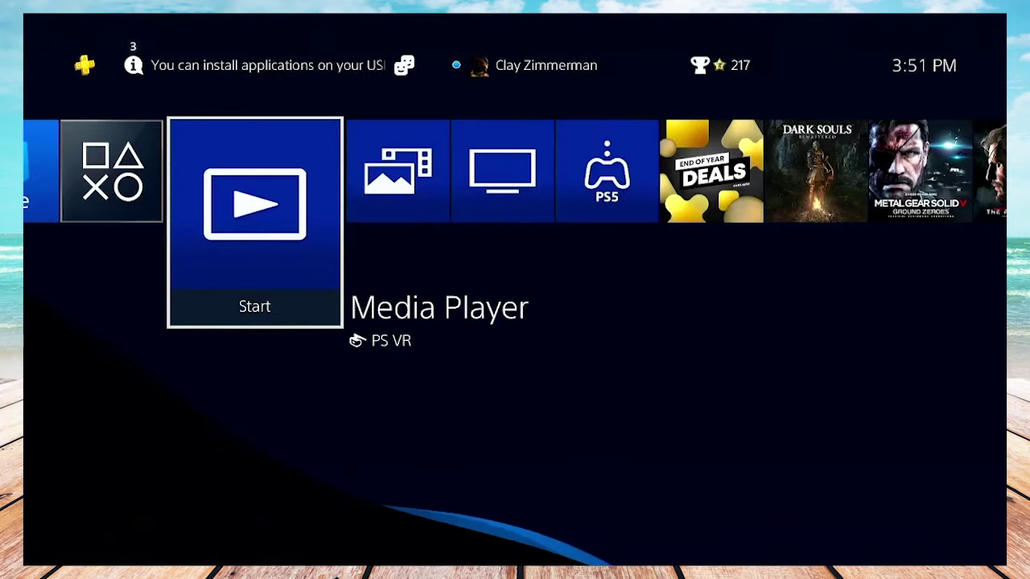
{"action": "key", "text": "Right"}
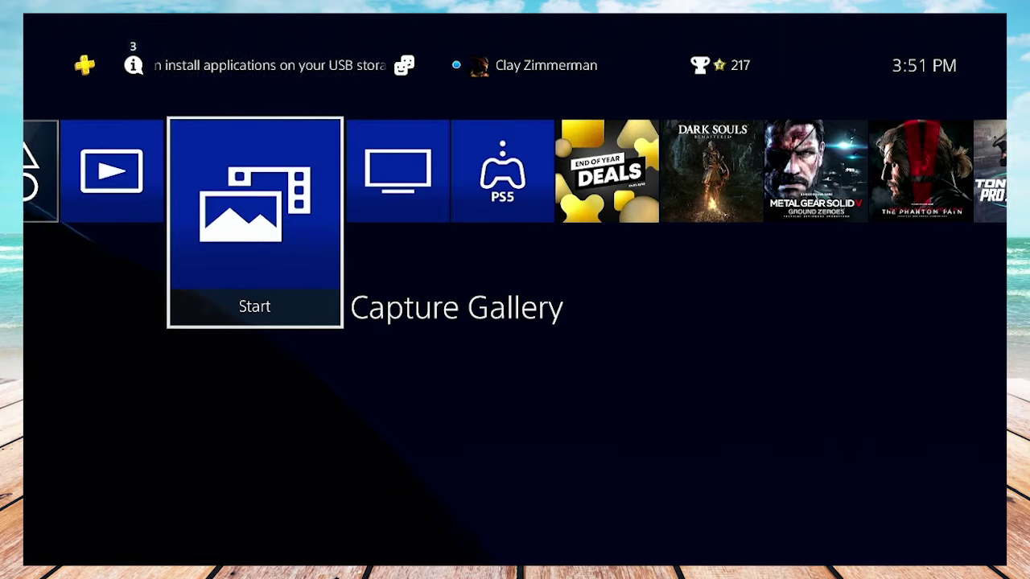
{"action": "key", "text": "Return"}
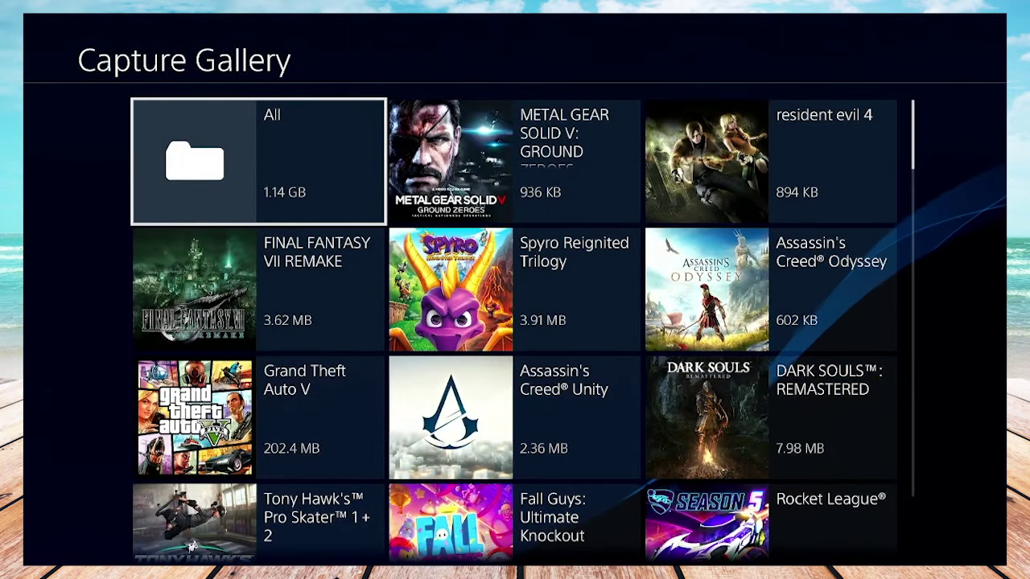
{"action": "key", "text": "Return"}
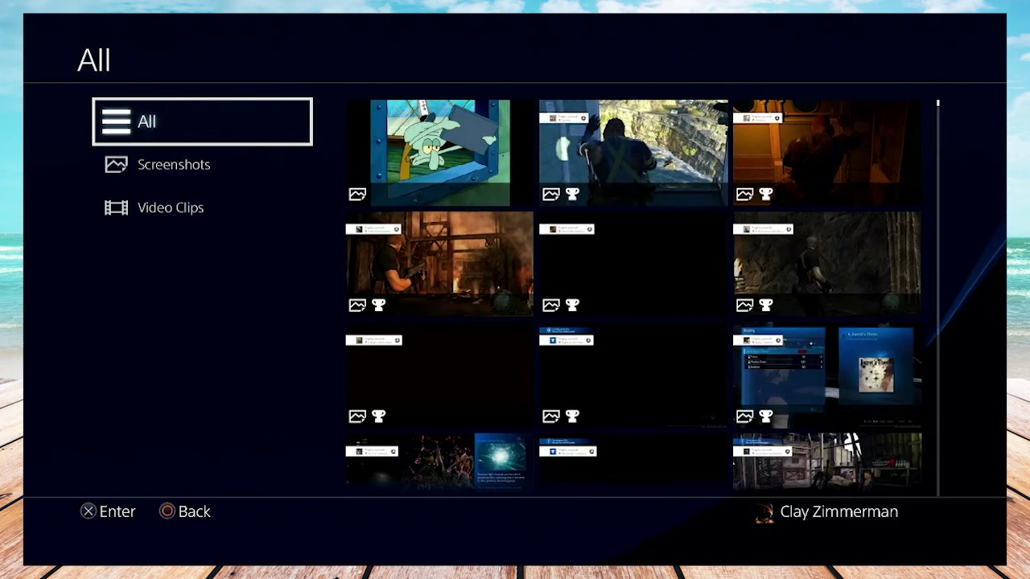